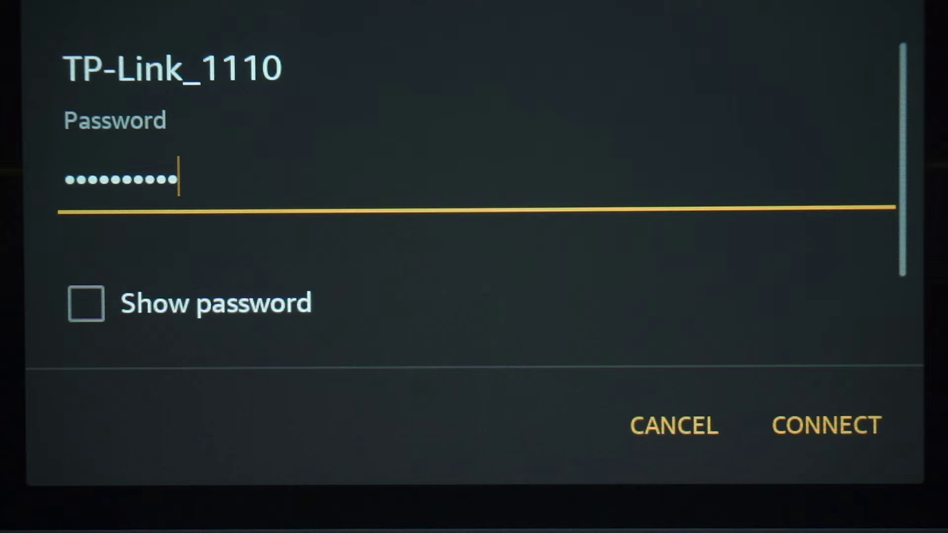
# Join the phone to the TP-Link_1110 Wi-Fi network with the entered password.
pyautogui.click(826, 425)
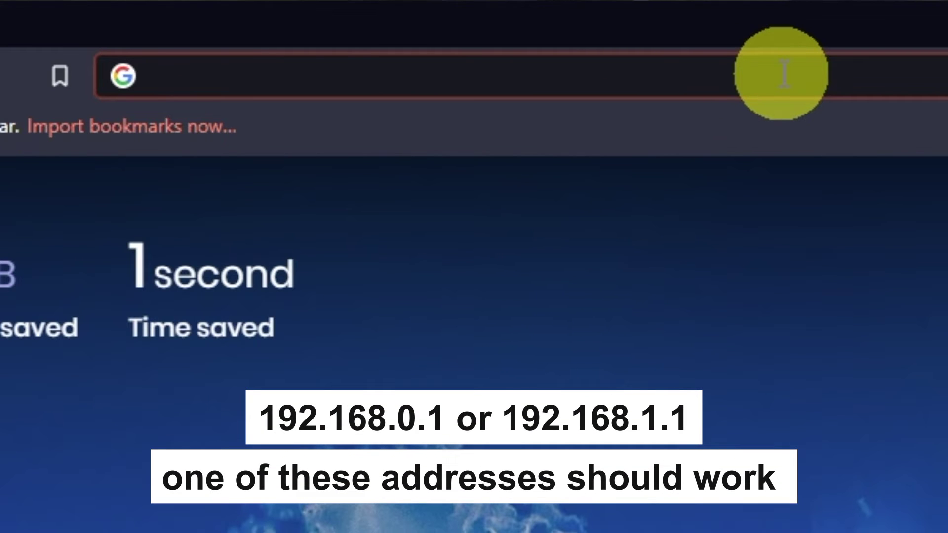
# Load the router address 192.168.1.1 in the Brave browser.
pyautogui.write('192.')
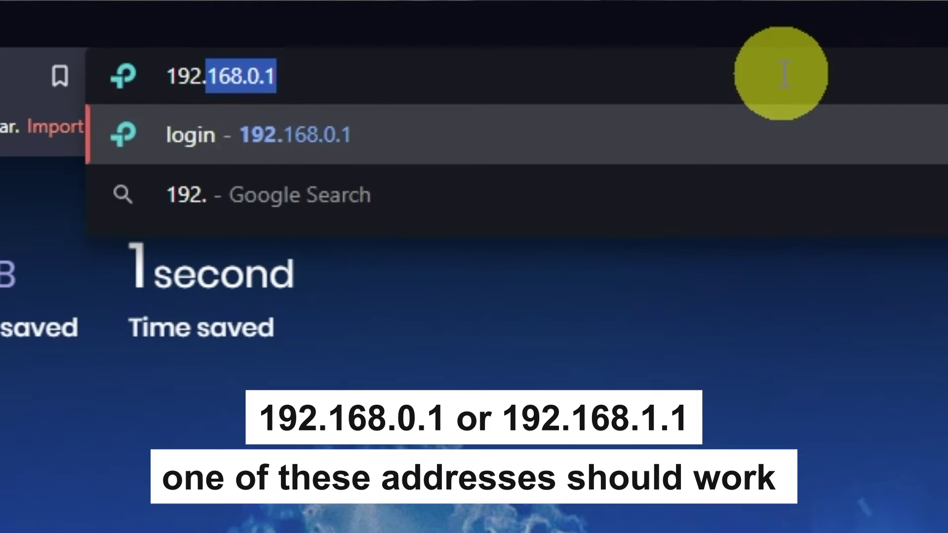
pyautogui.write('168.')
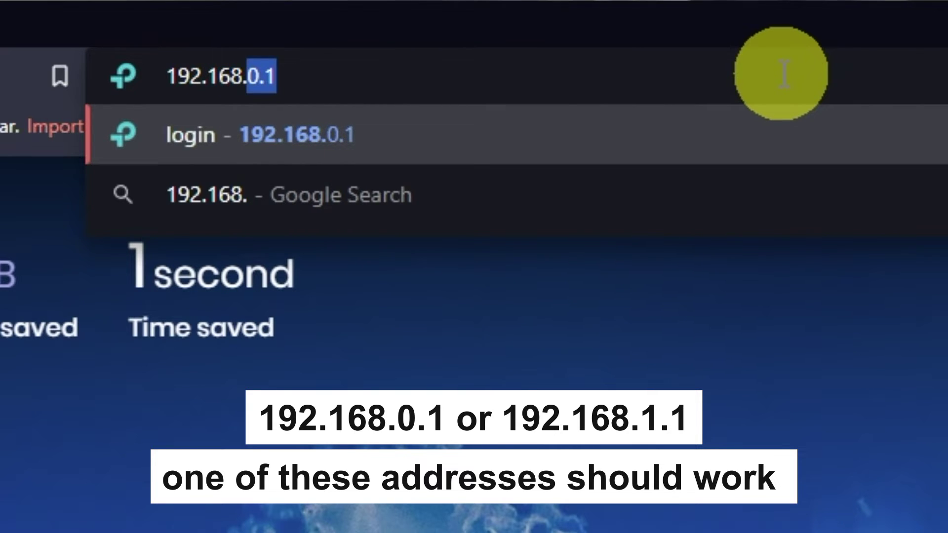
pyautogui.write('1.1')
pyautogui.press('Return')
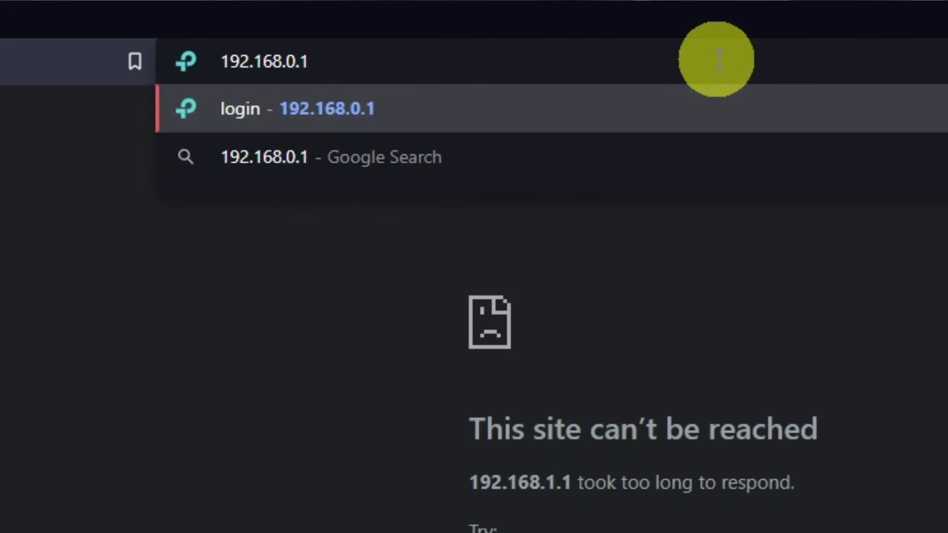
# Load the alternative router address 192.168.0.1 to reach the login page.
pyautogui.press('Return')
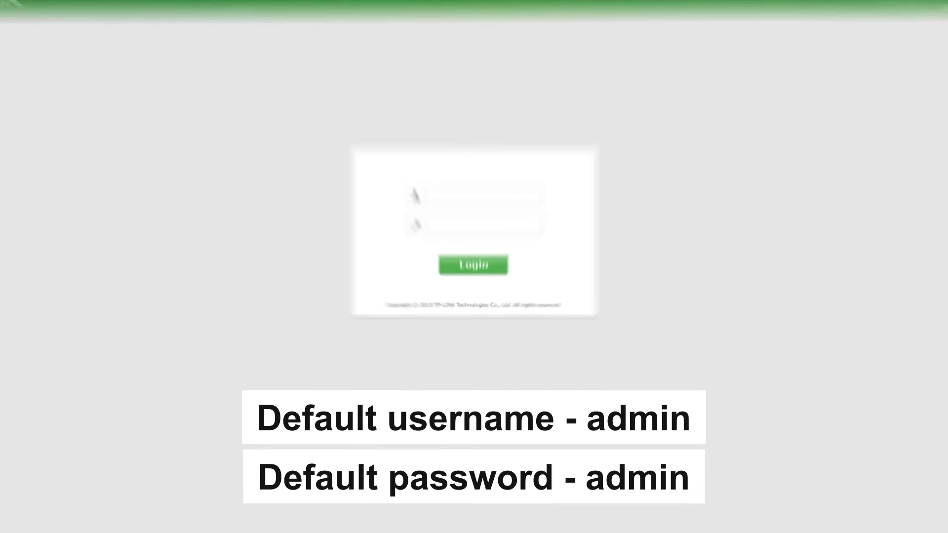
# Log in with the default admin username and password, revealing the password to check it first.
pyautogui.click(471, 112)
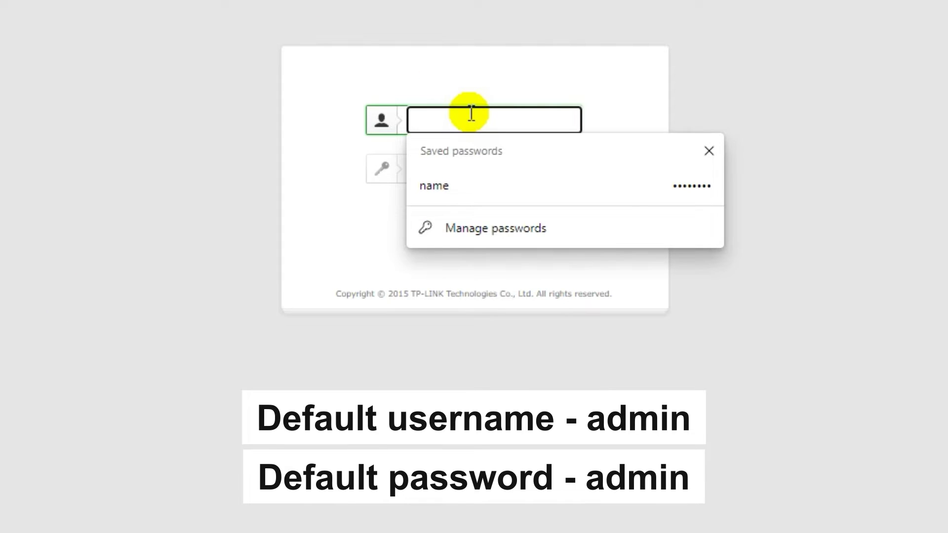
pyautogui.write('admin')
pyautogui.click(469, 169)
pyautogui.write('admin')
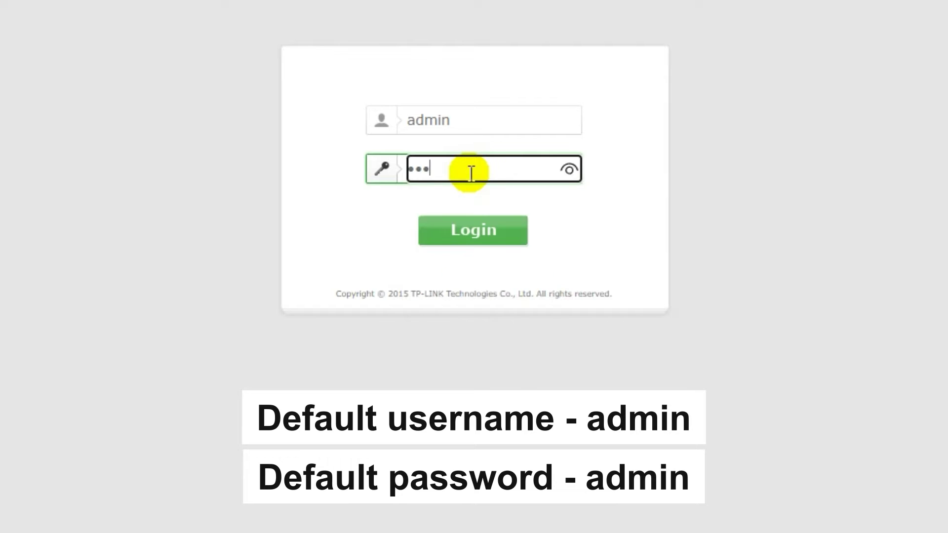
pyautogui.click(568, 168)
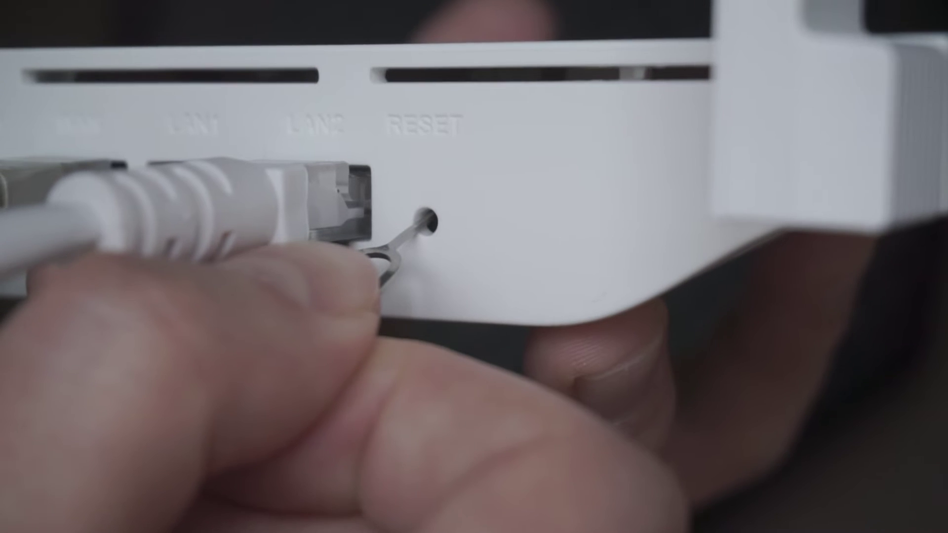
pyautogui.click(571, 228)
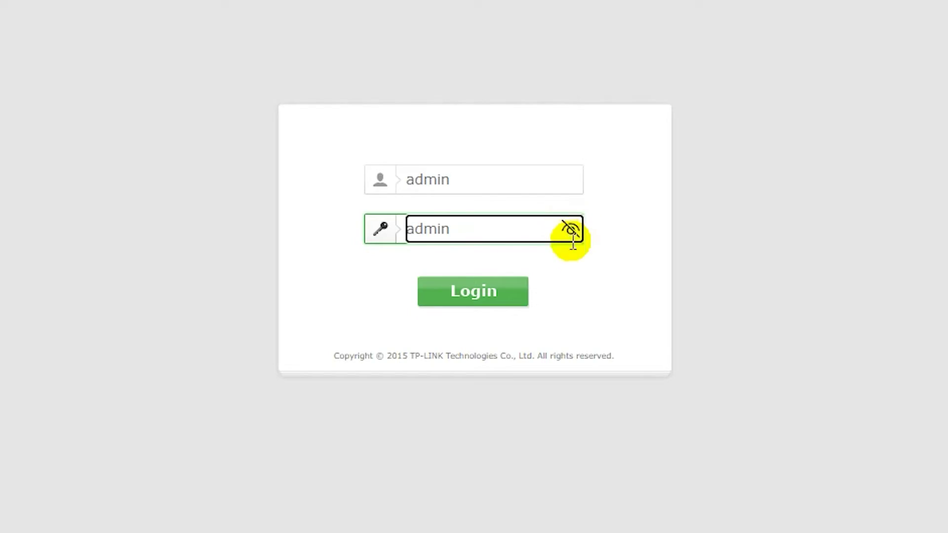
pyautogui.click(500, 306)
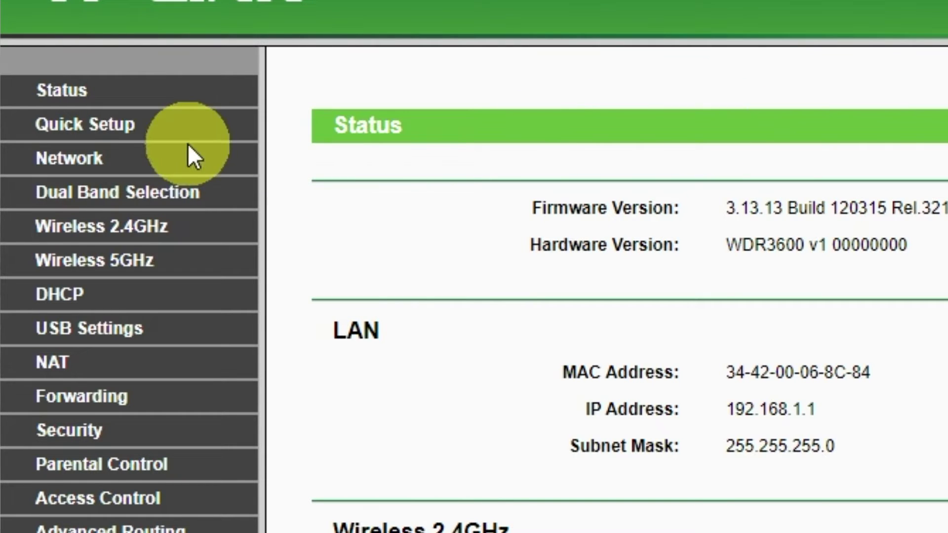
# Launch the Quick Setup wizard from the left sidebar.
pyautogui.click(117, 131)
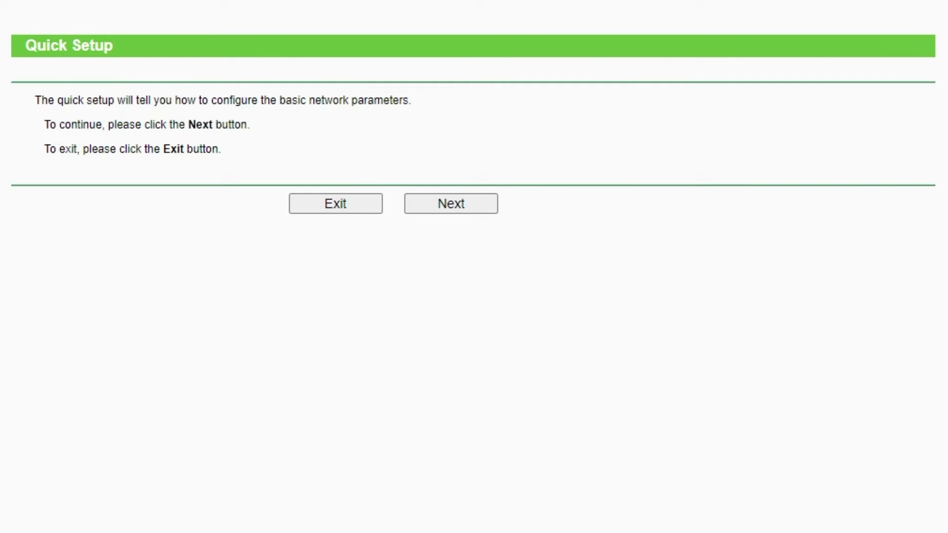
# Set the Quick Setup working mode to Router.
pyautogui.click(472, 208)
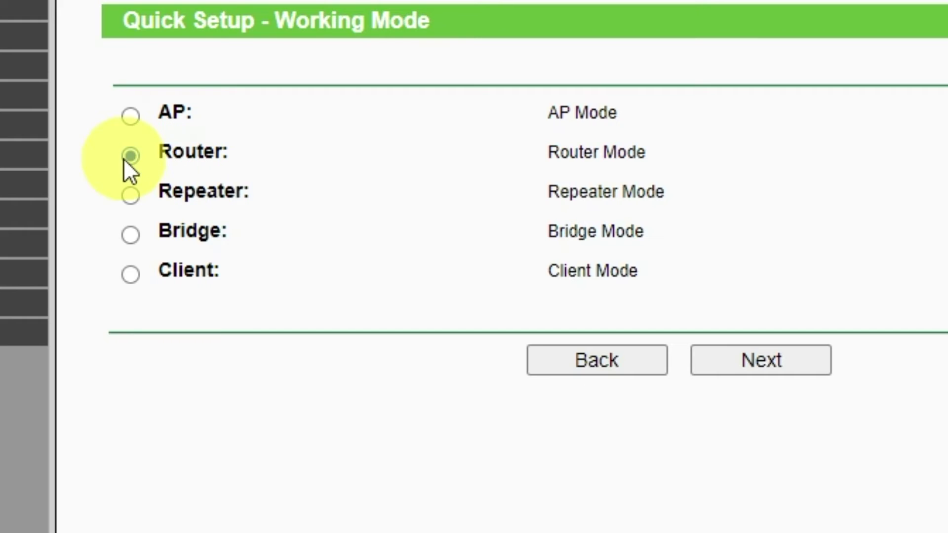
pyautogui.click(124, 158)
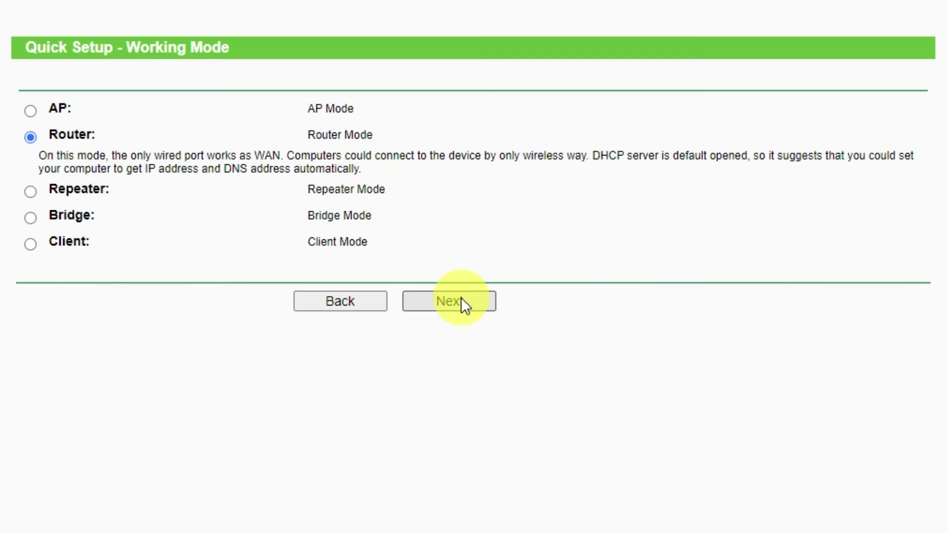
pyautogui.click(461, 299)
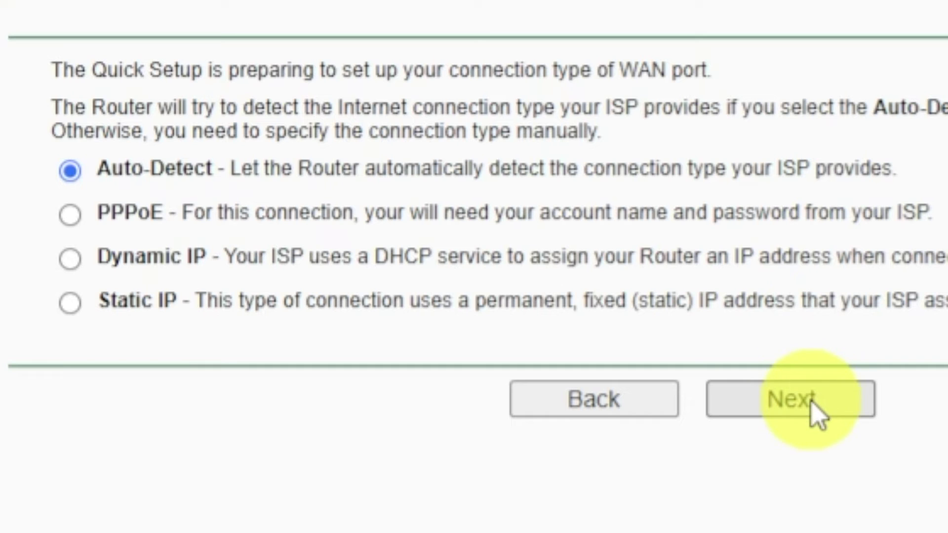
# After Auto-Detect reports an unplugged cable, choose Dynamic IP as the WAN connection type.
pyautogui.click(814, 407)
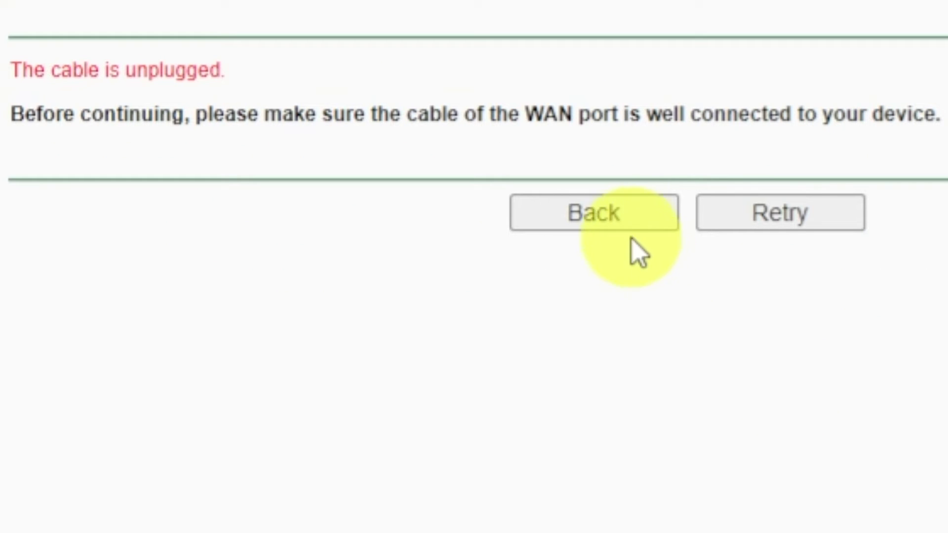
pyautogui.click(627, 217)
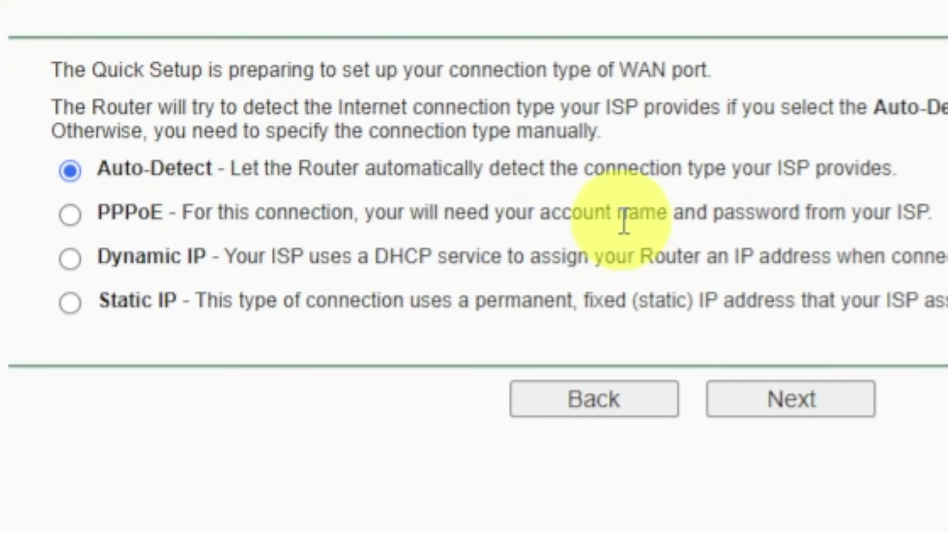
pyautogui.click(69, 258)
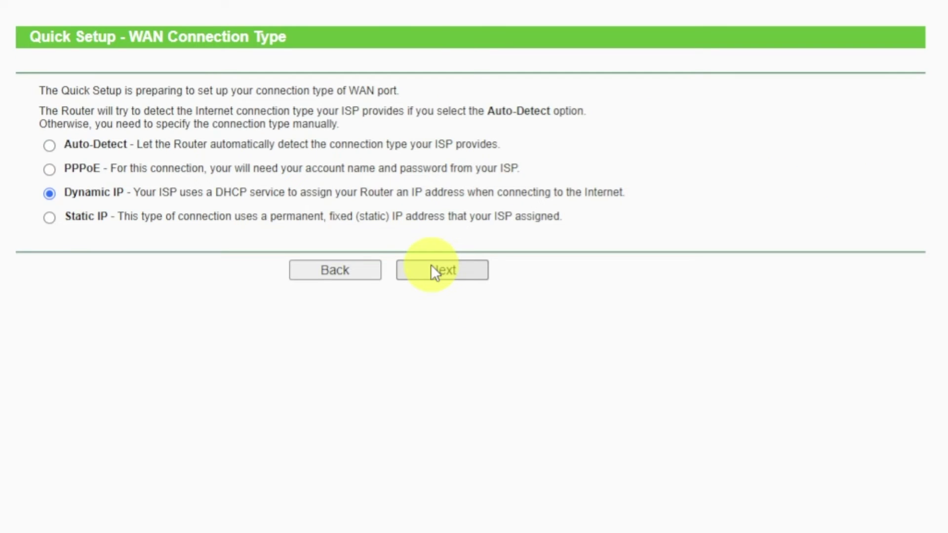
# Confirm Dynamic IP and skip MAC cloning, leaving 'No, I do NOT need to clone' selected.
pyautogui.click(432, 270)
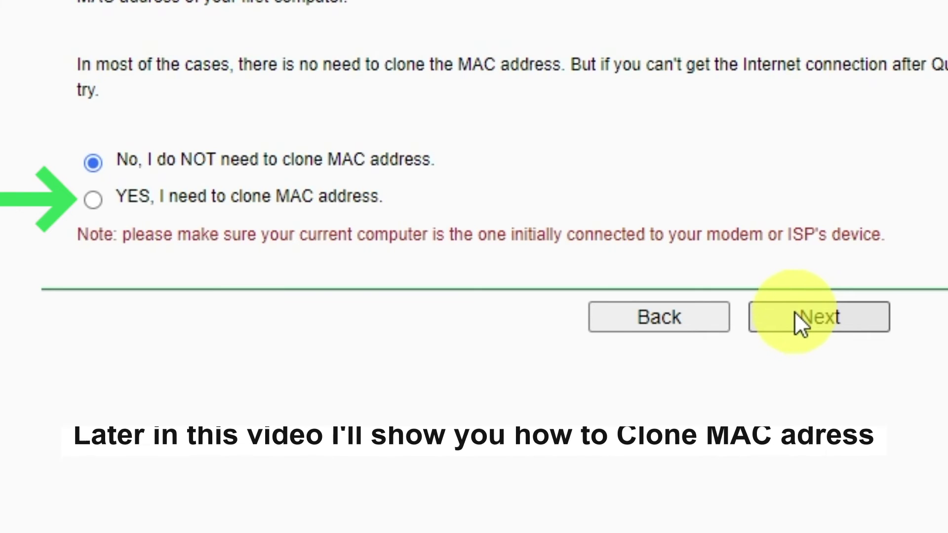
pyautogui.click(796, 317)
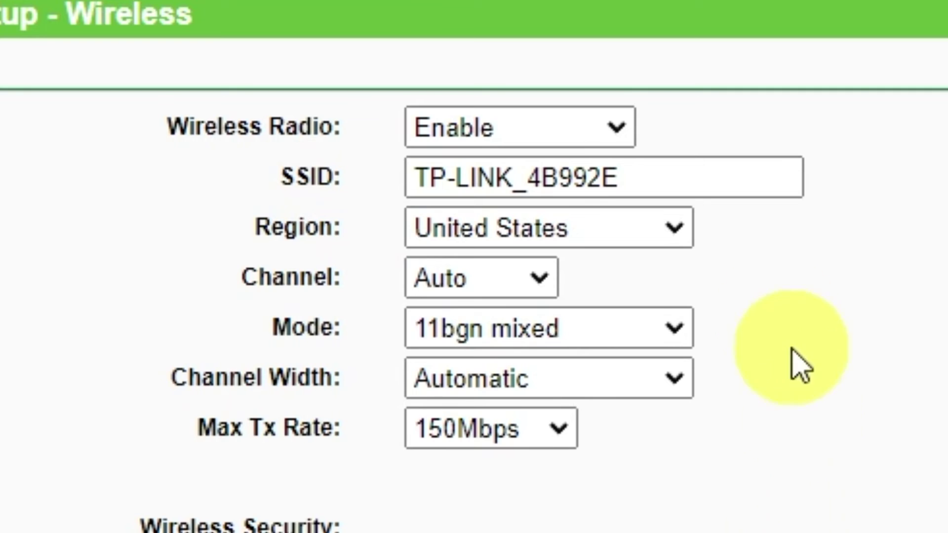
# Keep the wireless radio Enabled and set the region to Ukraine.
pyautogui.click(600, 133)
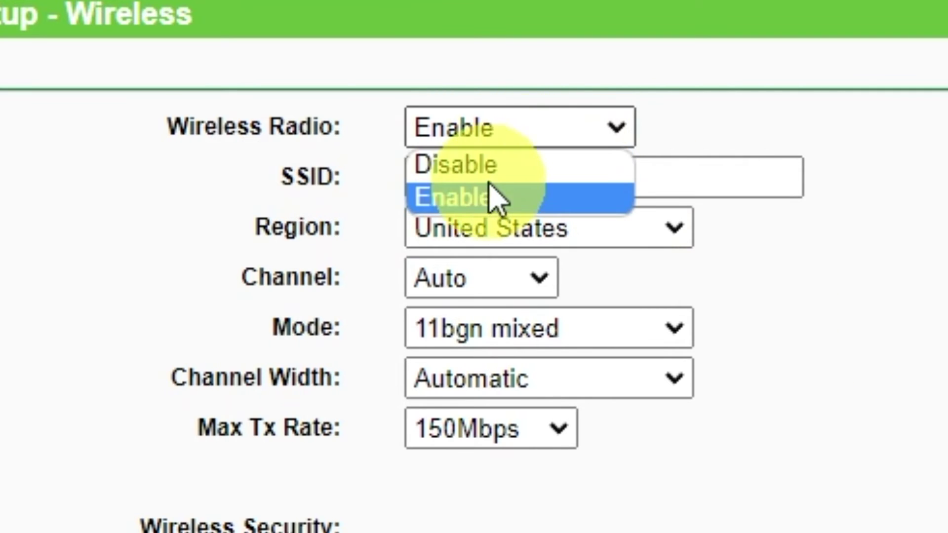
pyautogui.click(482, 202)
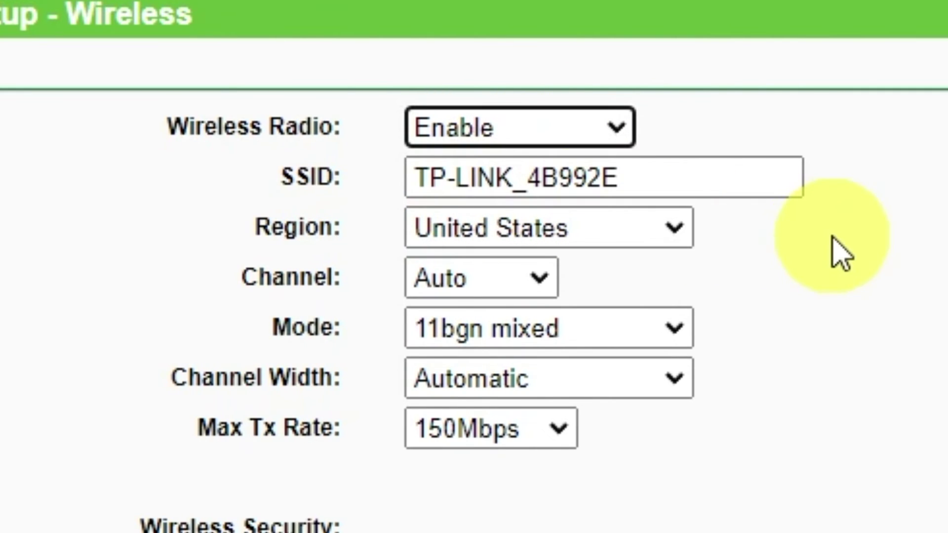
pyautogui.click(744, 176)
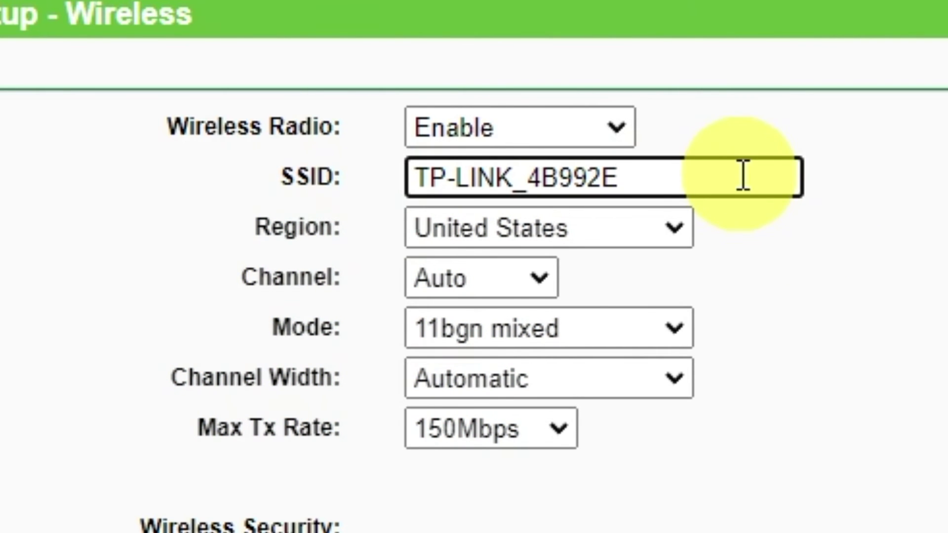
pyautogui.click(677, 227)
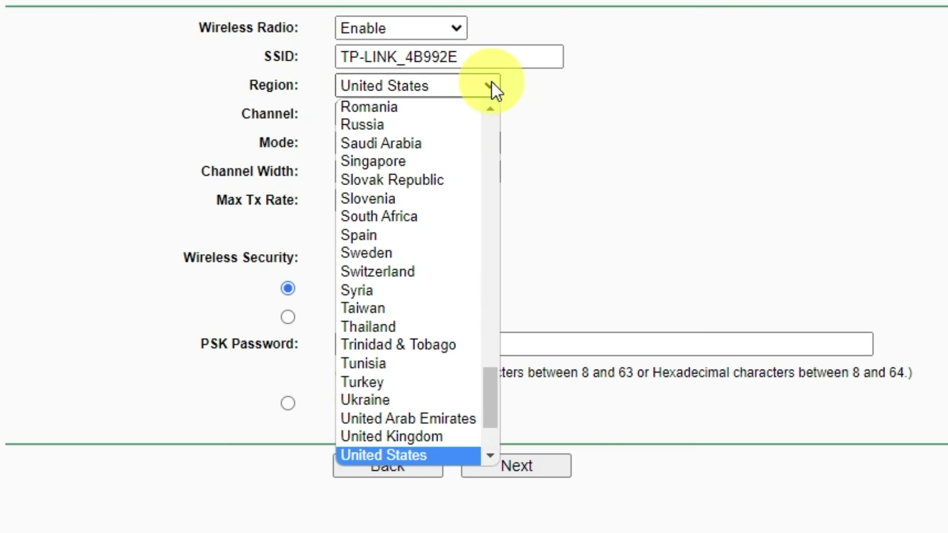
pyautogui.click(372, 400)
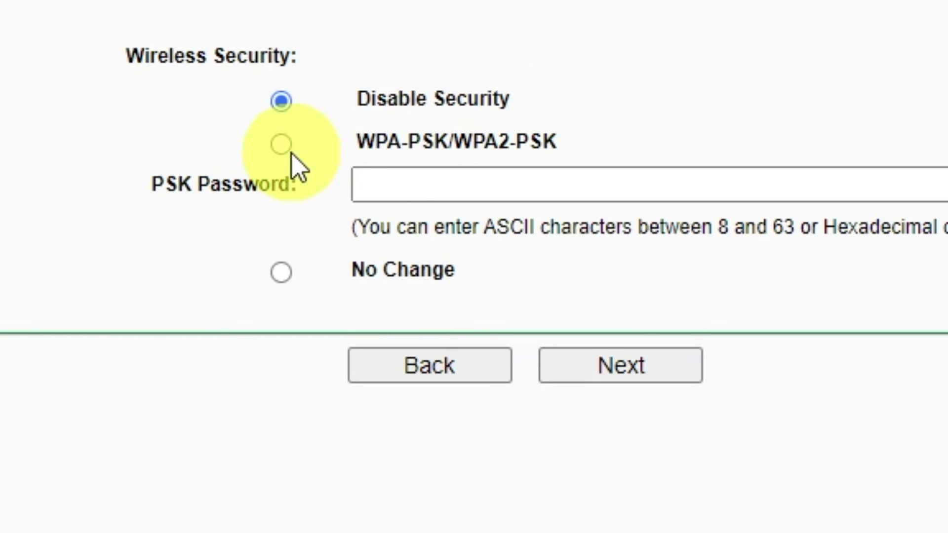
# Enable WPA-PSK/WPA2-PSK security with a wireless password and continue to the final step.
pyautogui.click(281, 144)
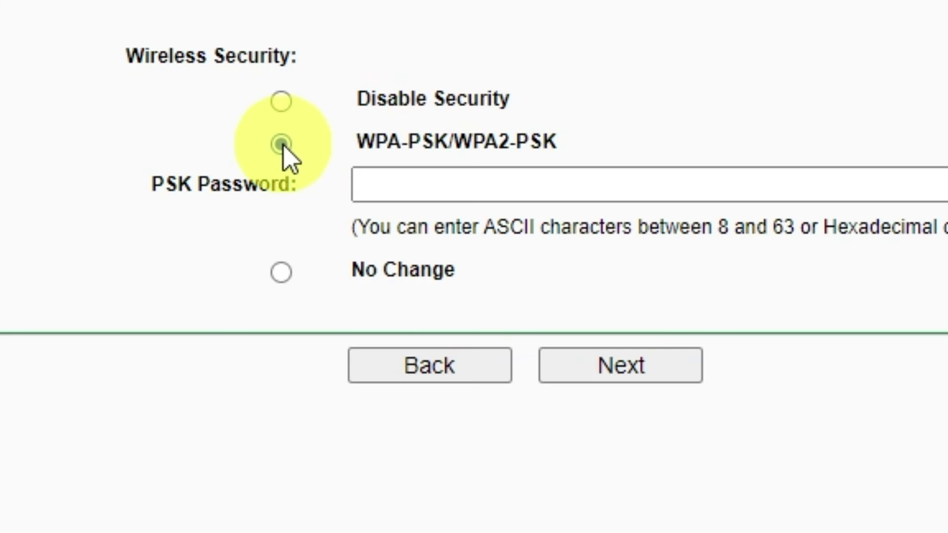
pyautogui.click(672, 185)
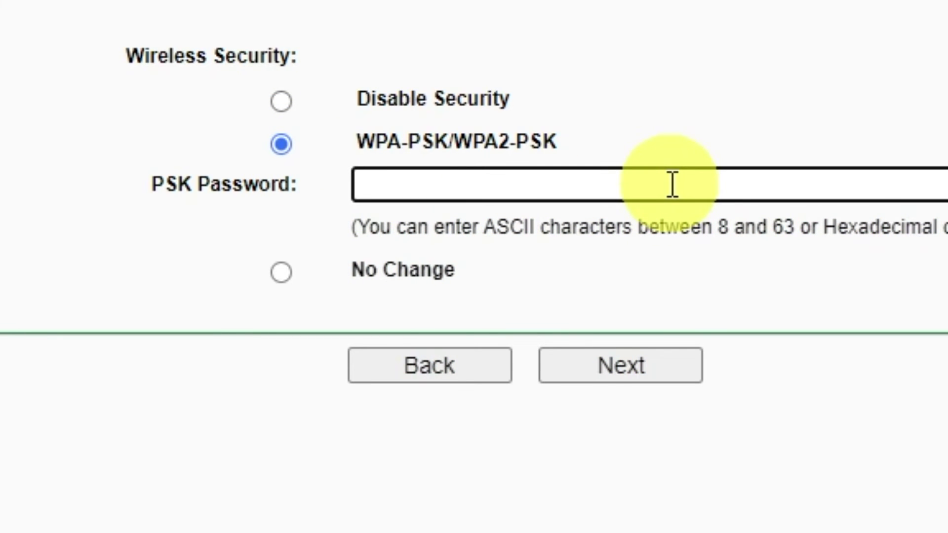
pyautogui.write('12345678')
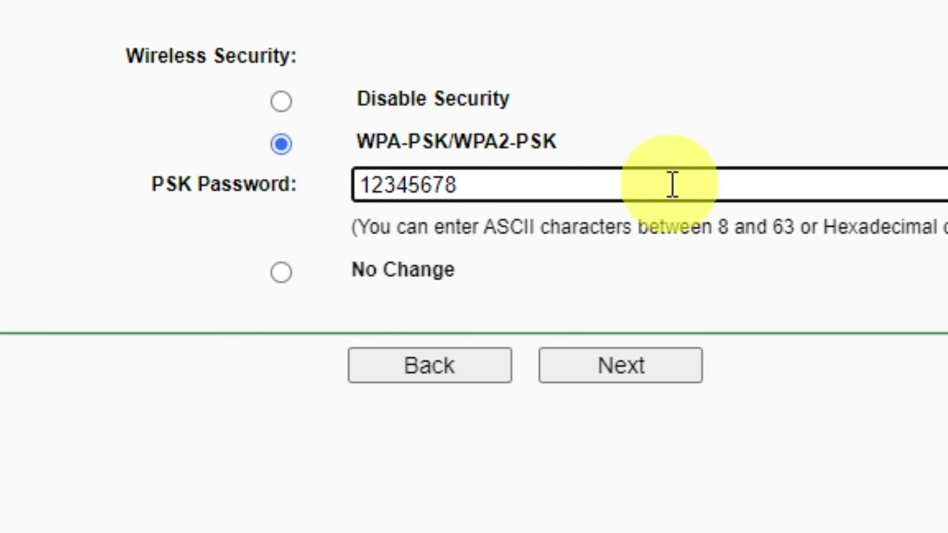
pyautogui.click(653, 368)
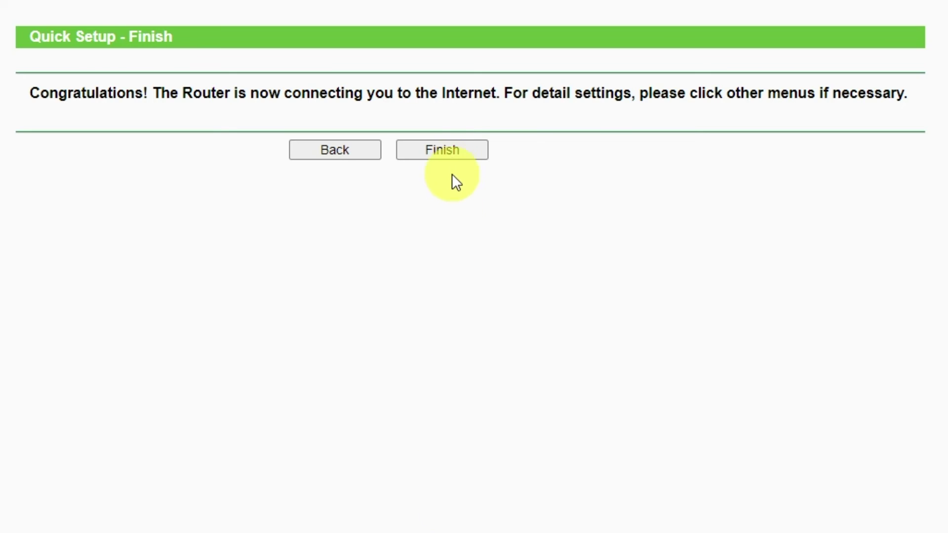
# Finish Quick Setup, then reboot the router from System Tools > Reboot and confirm.
pyautogui.click(452, 149)
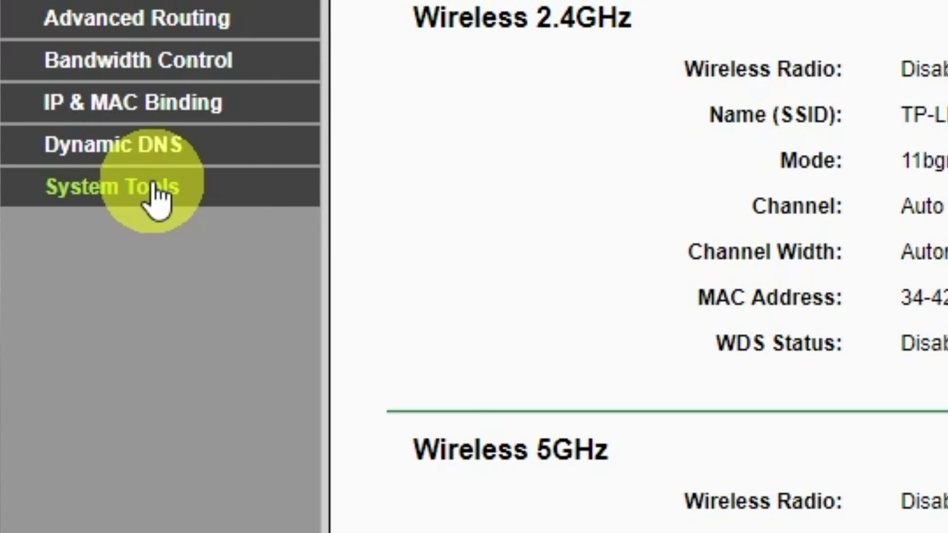
pyautogui.click(153, 186)
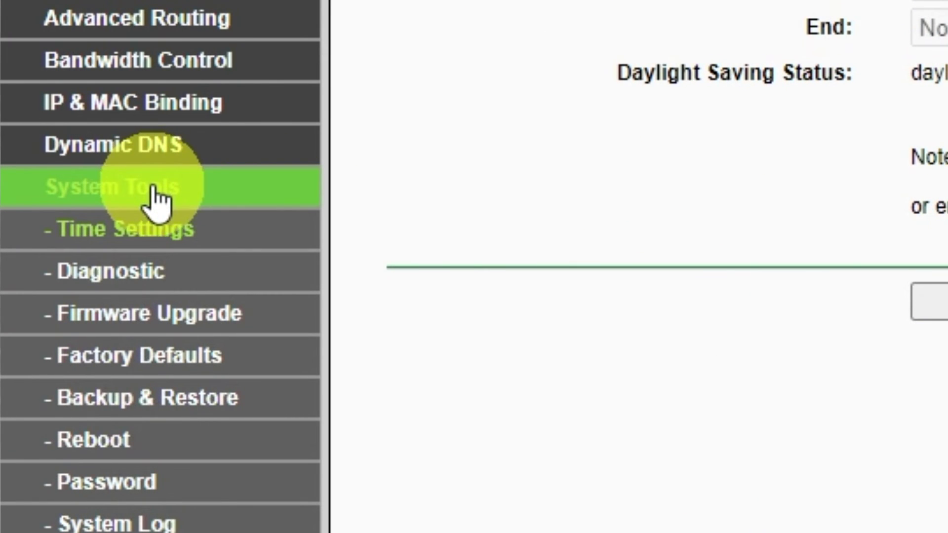
pyautogui.click(111, 443)
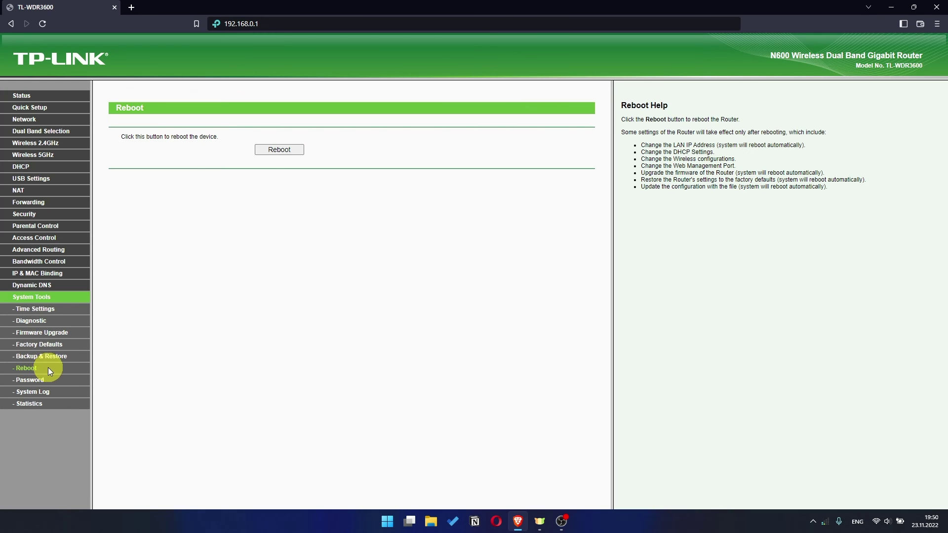
pyautogui.click(274, 150)
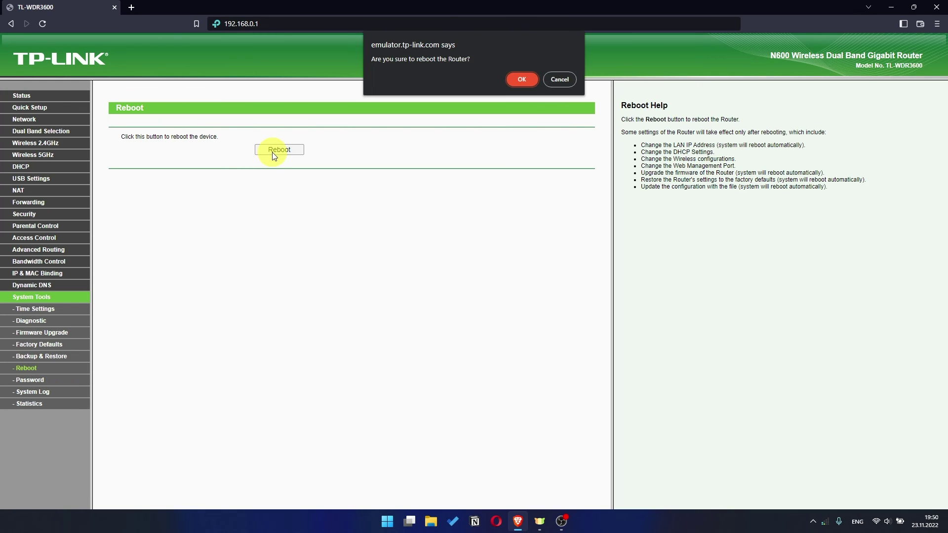
pyautogui.click(527, 81)
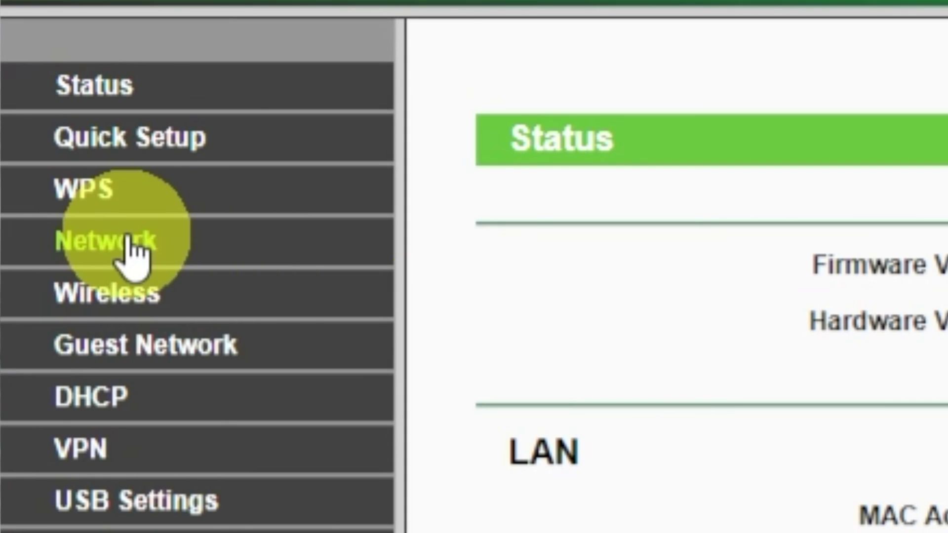
# Clone the PC's MAC address to the WAN under Network > MAC Clone and save.
pyautogui.click(29, 133)
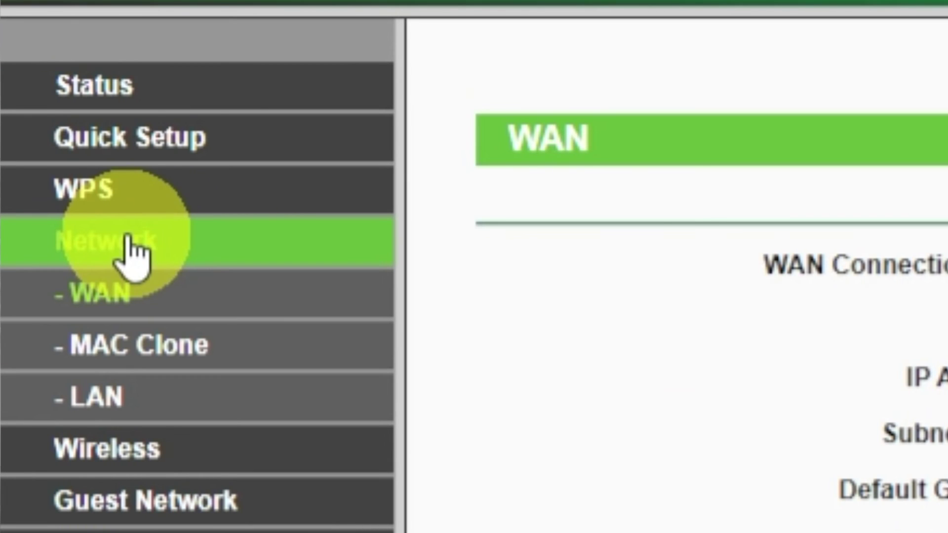
pyautogui.click(135, 345)
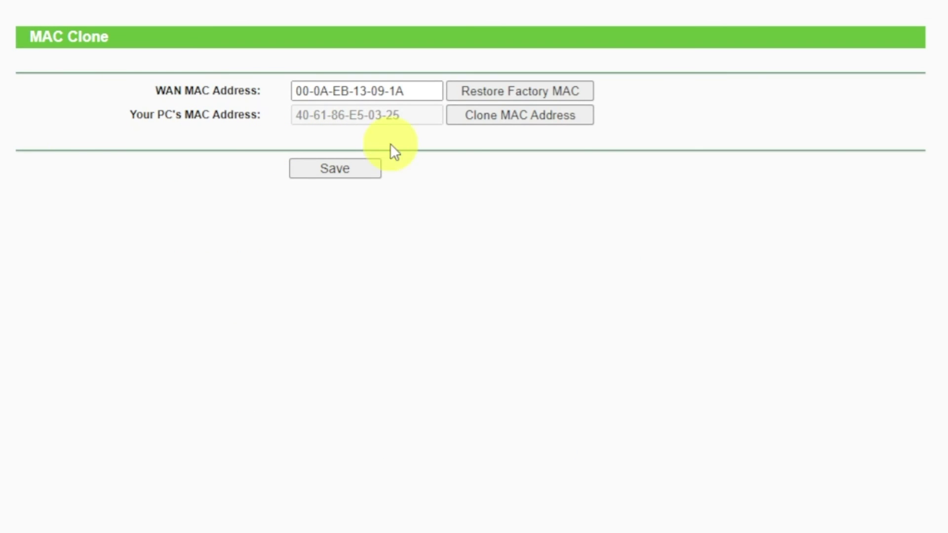
pyautogui.click(504, 117)
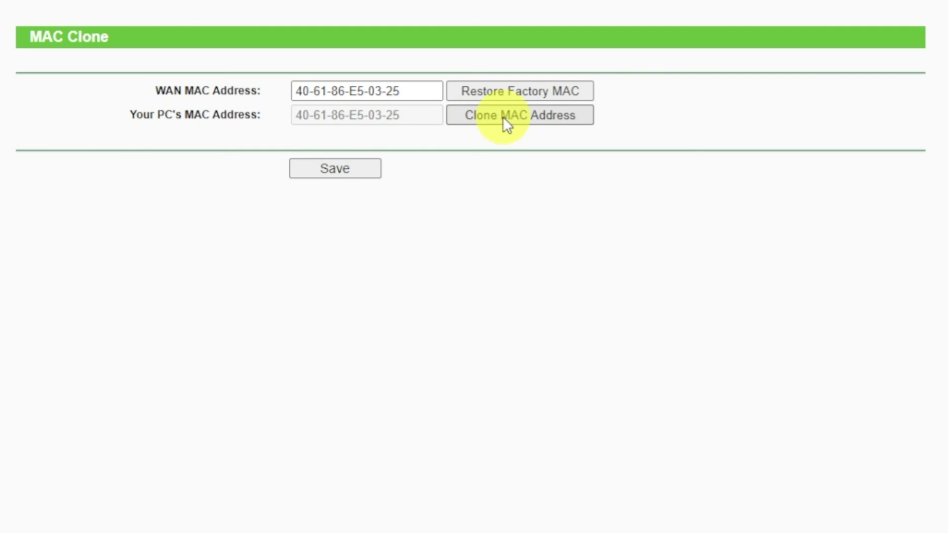
pyautogui.click(348, 168)
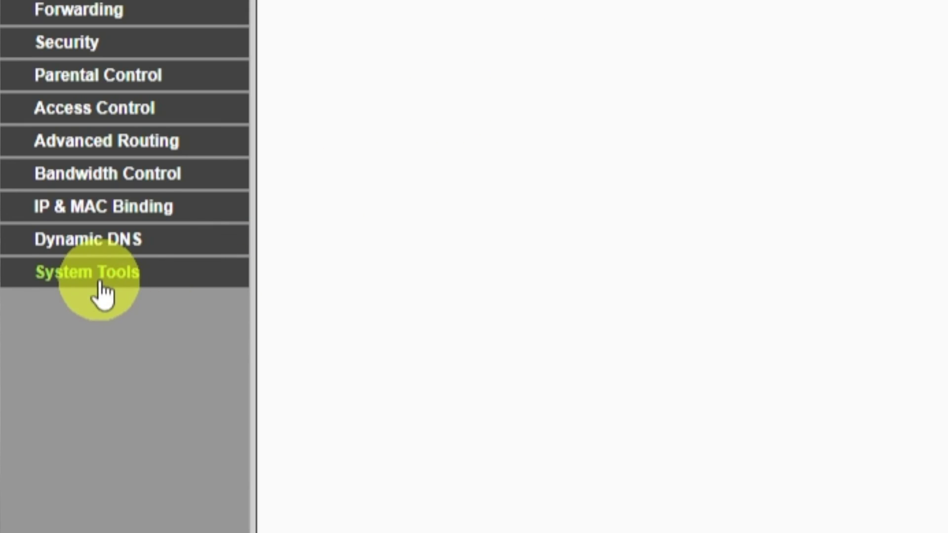
# Reboot the router again from System Tools > Reboot and confirm.
pyautogui.click(102, 286)
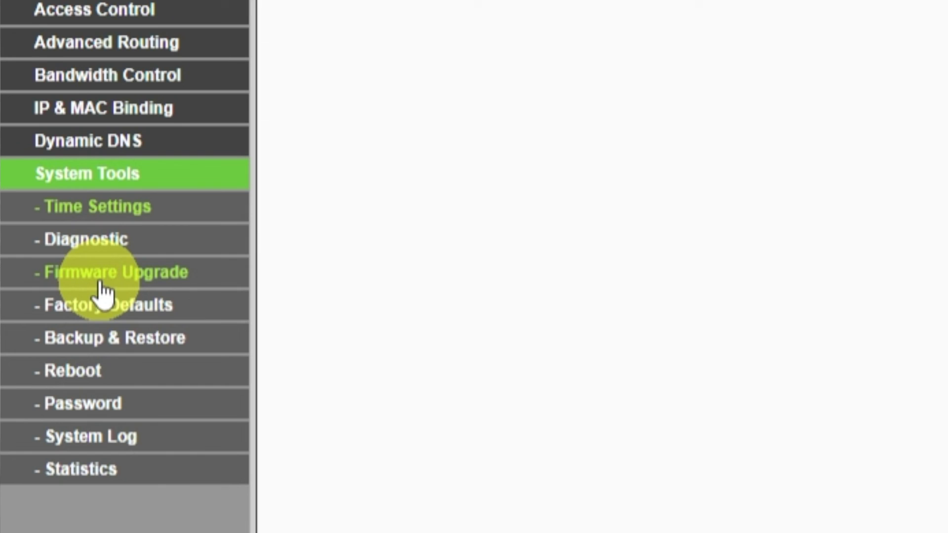
pyautogui.click(87, 371)
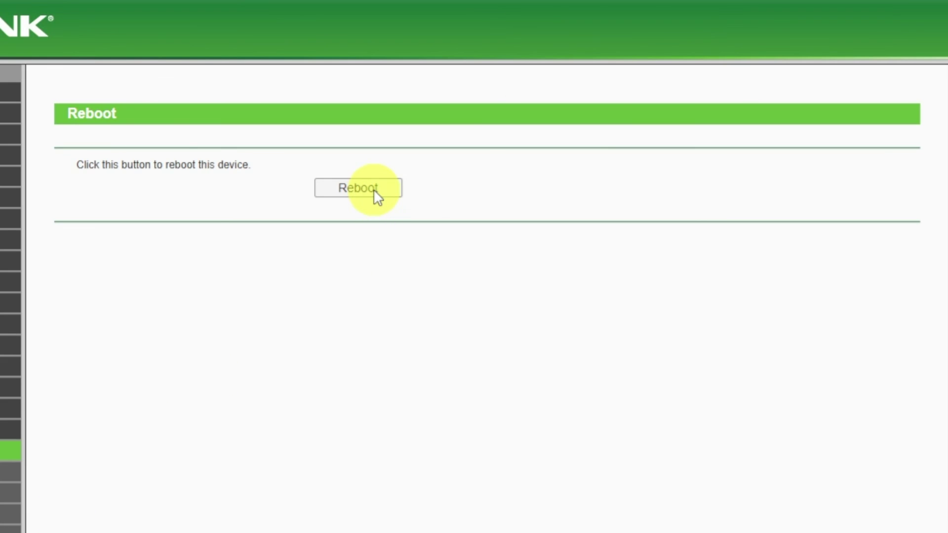
pyautogui.click(374, 189)
pyautogui.click(783, 64)
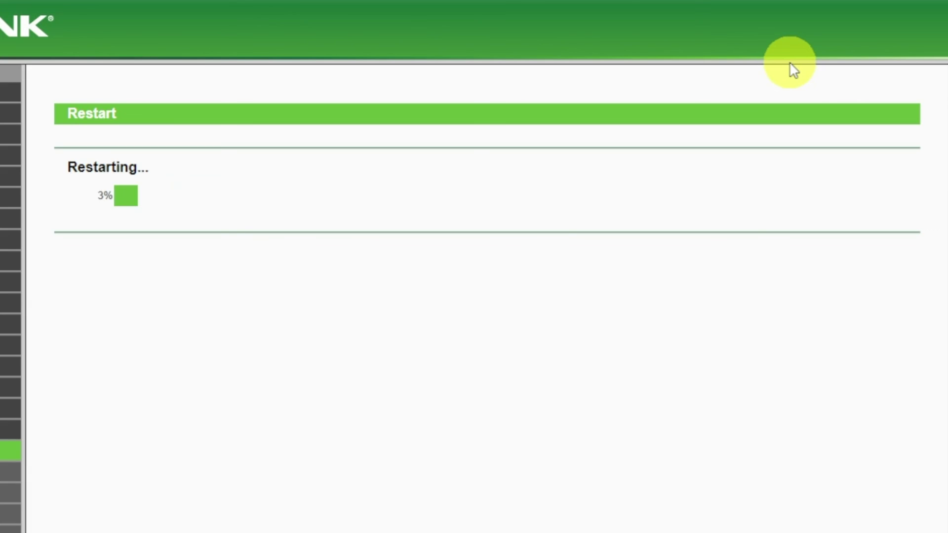